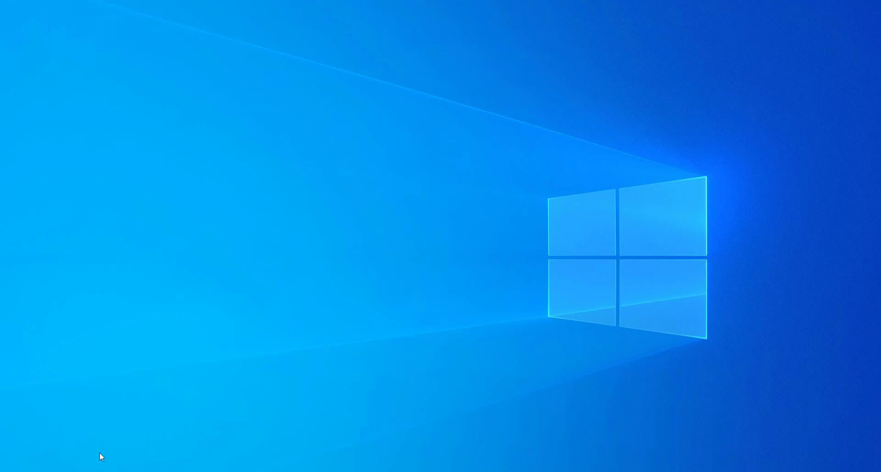
Open the advanced System Properties through Run with "sysdm.cpl ,3", view the Remote settings, and close the dialog.
right_click(13, 466)
click(43, 426)
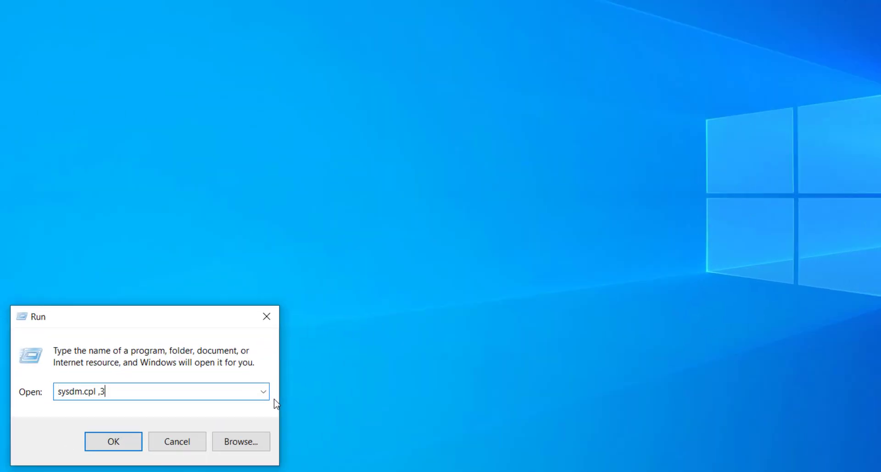
key(End)
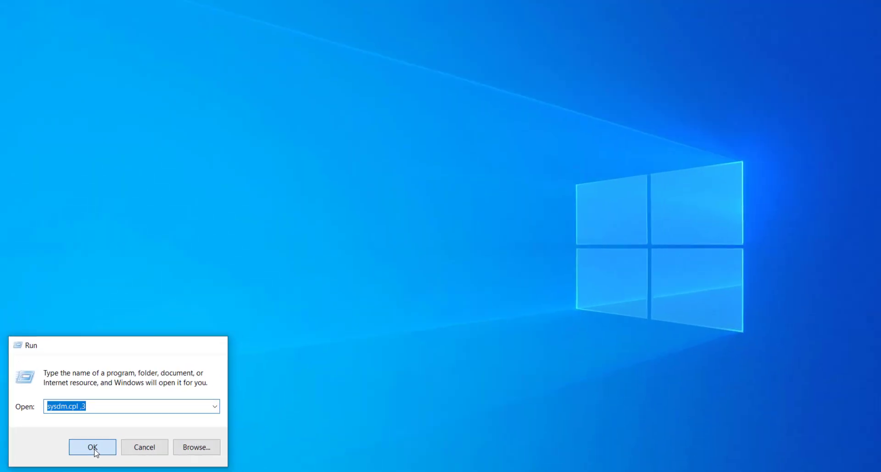
click(181, 423)
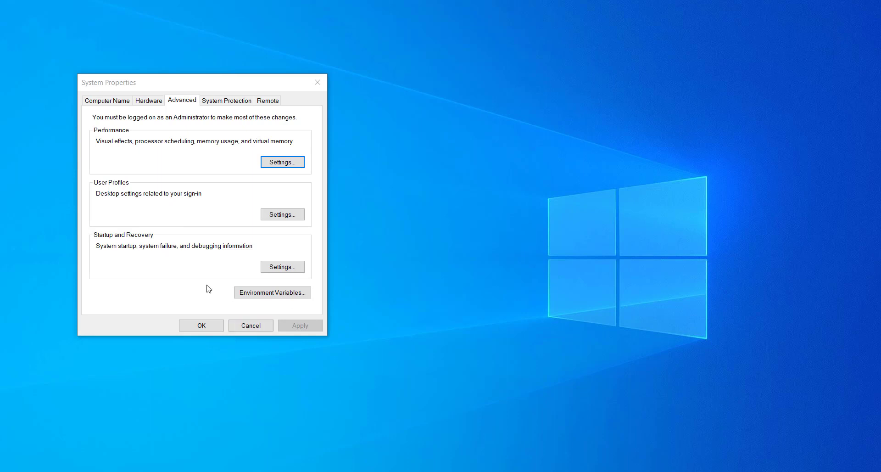
click(180, 106)
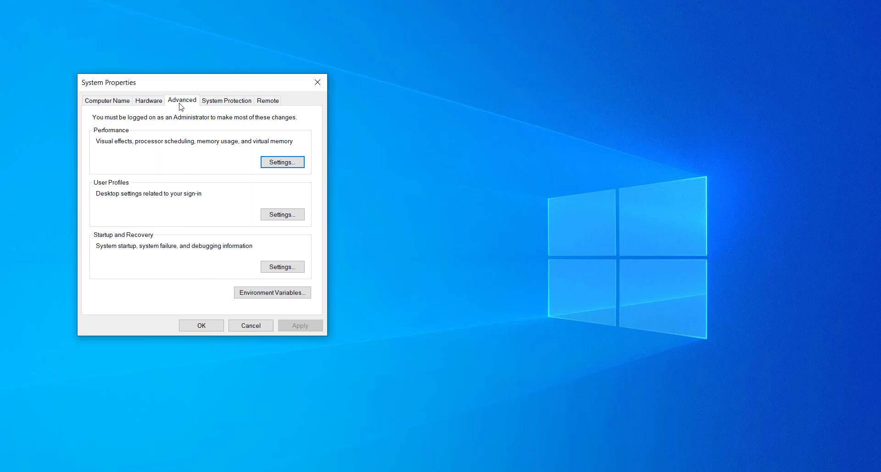
click(274, 102)
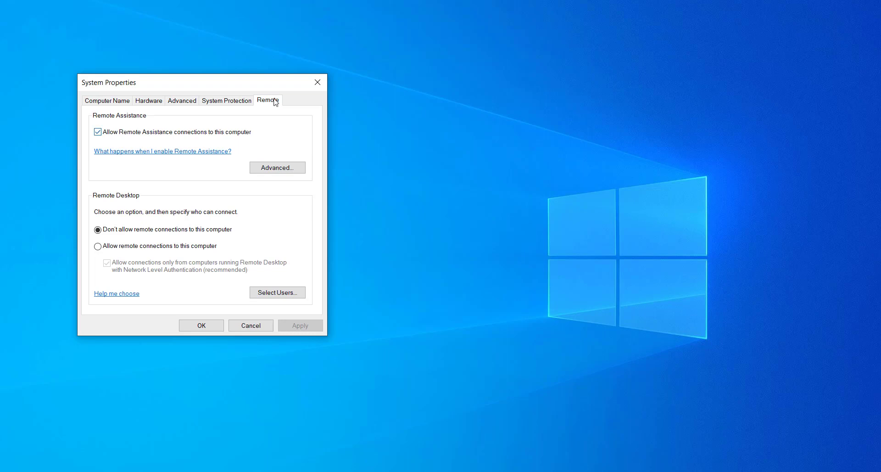
click(317, 82)
Open System Properties at the Remote settings by running "sysdm.cpl ,5", and reposition the dialog.
key(super+x)
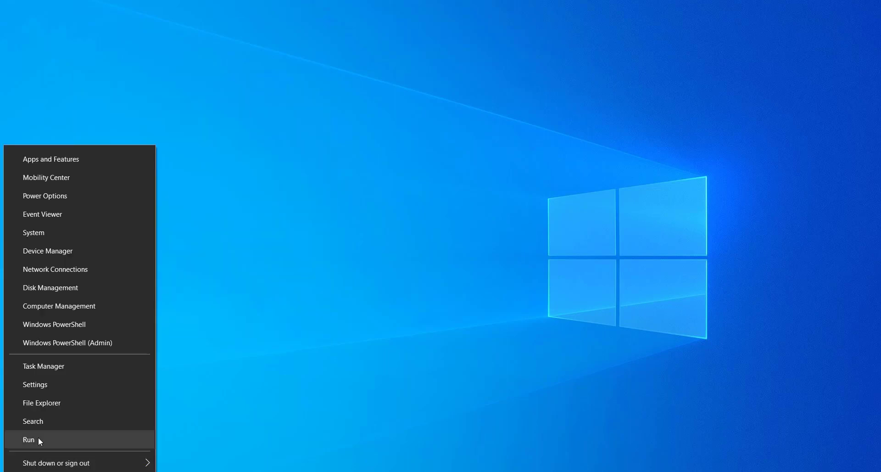
click(38, 439)
click(95, 396)
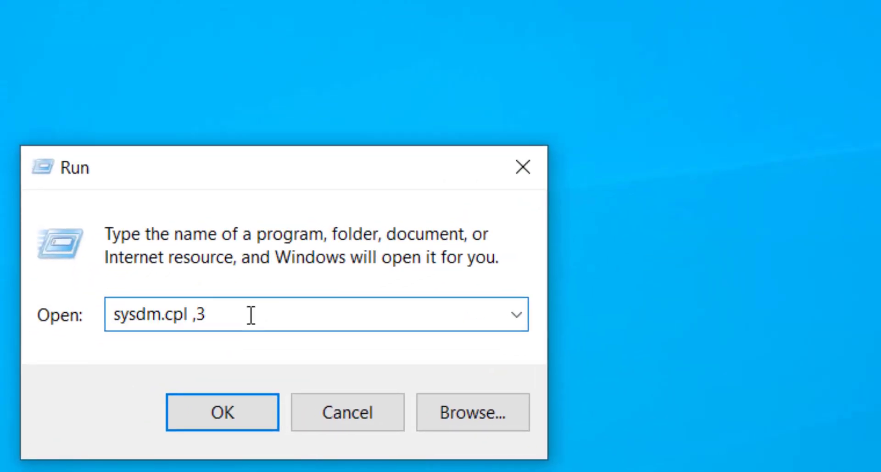
key(BackSpace)
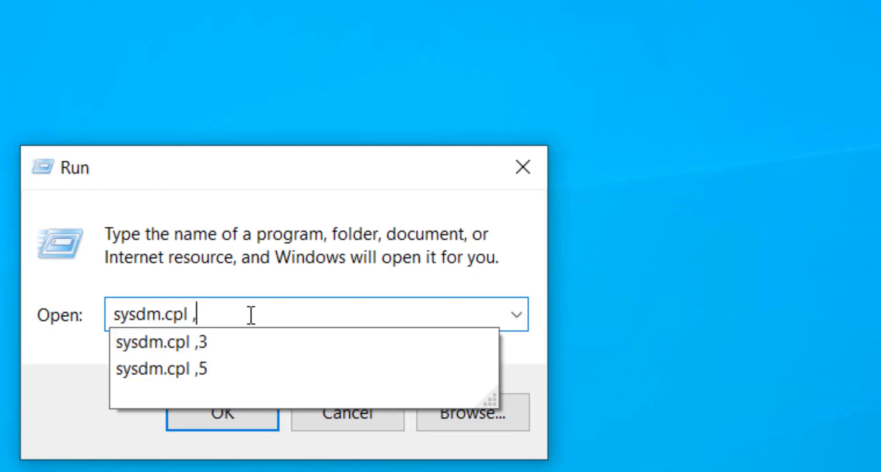
text(3)
key(Return)
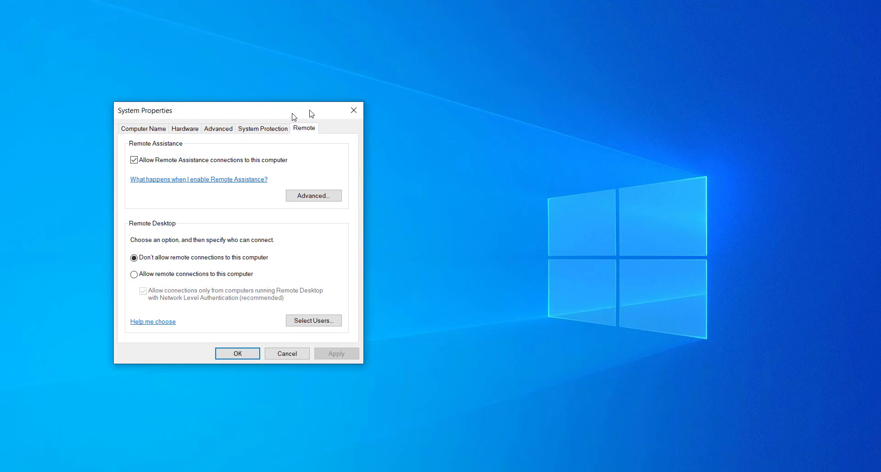
drag(312, 113, 352, 103)
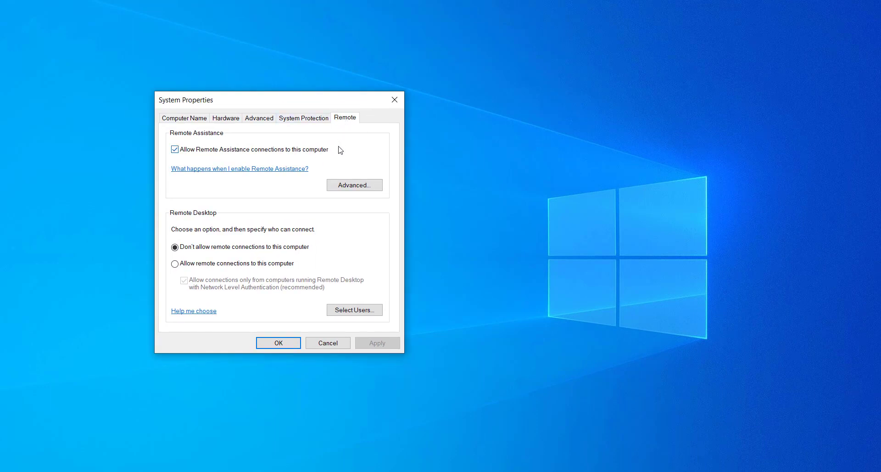
Open the Environment Variables from the advanced system settings and select the Path entry in the user variables.
click(255, 118)
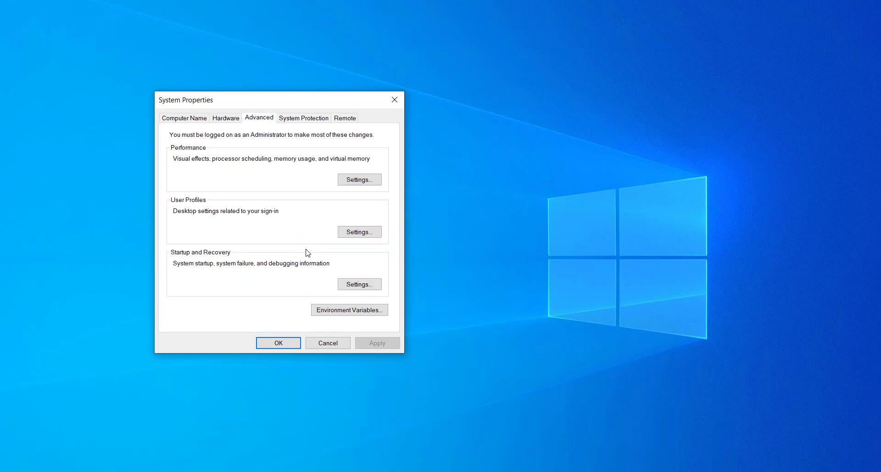
drag(343, 105, 372, 99)
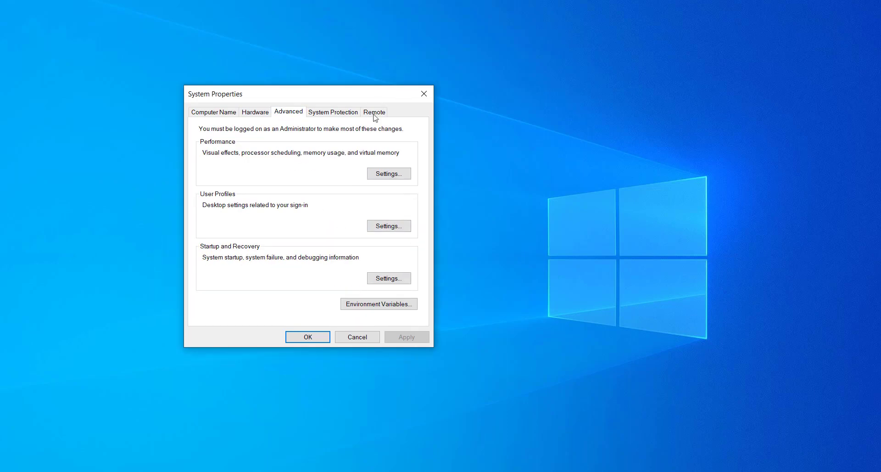
click(366, 304)
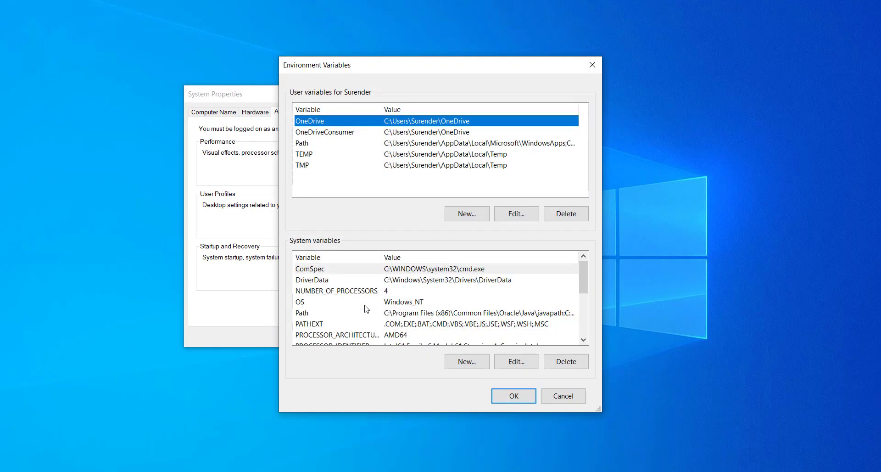
drag(408, 67, 295, 51)
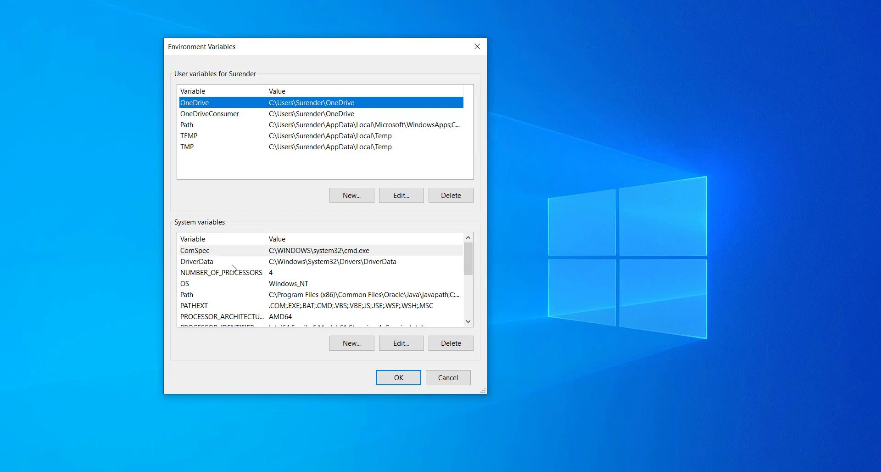
click(277, 129)
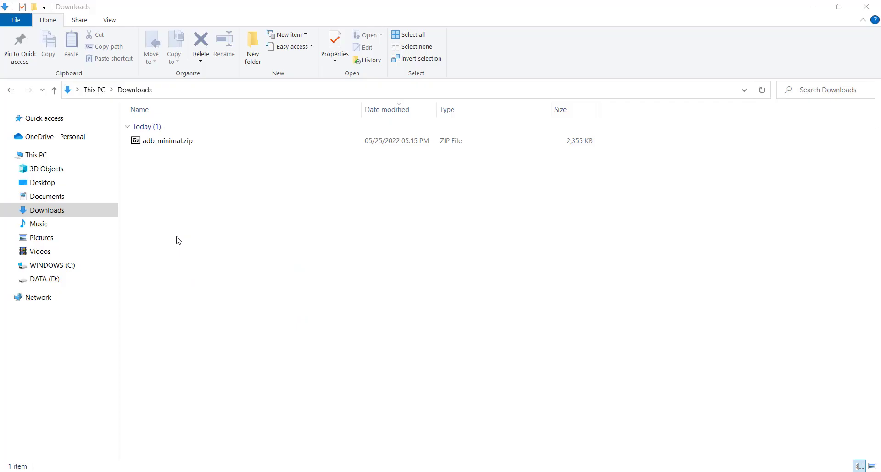
Open the adb_minimal.zip archive from Downloads and go to the WINDOWS (C:) drive in File Explorer.
click(172, 144)
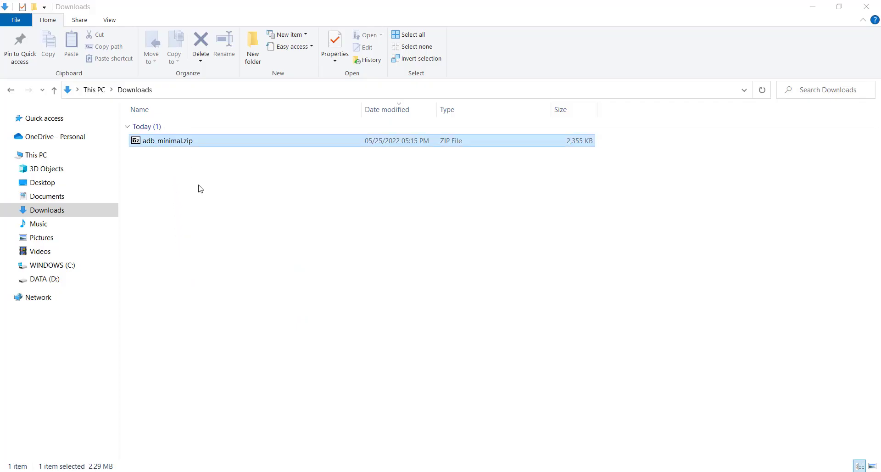
double_click(185, 145)
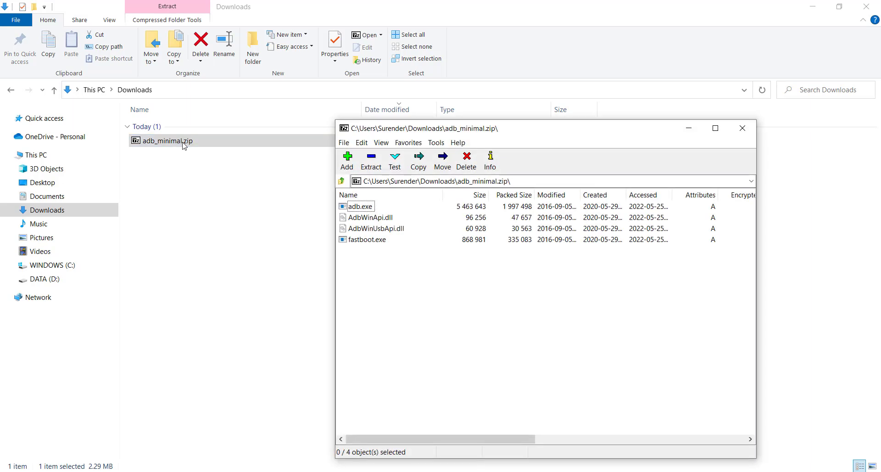
click(54, 265)
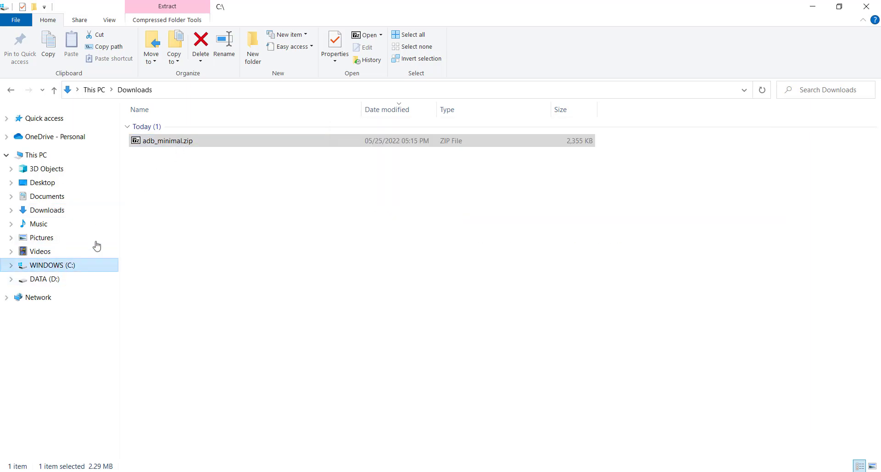
click(175, 280)
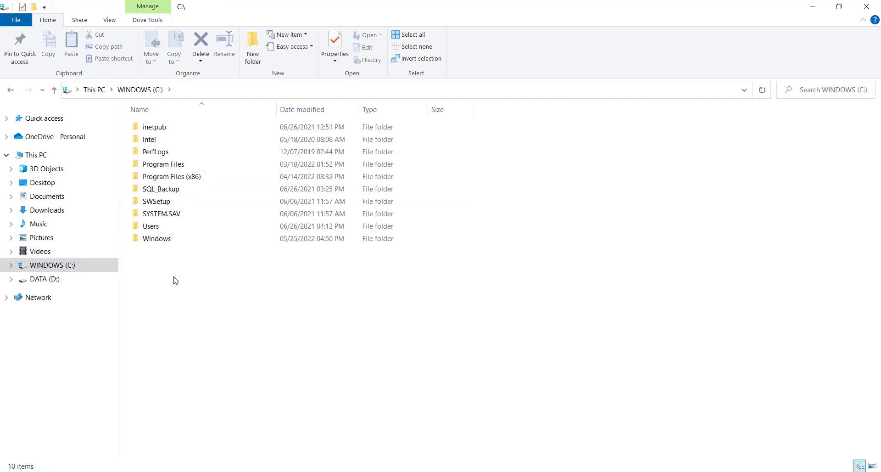
Create a folder named Android in the root of the C: drive and open it.
right_click(176, 280)
mouse_move(237, 414)
click(320, 416)
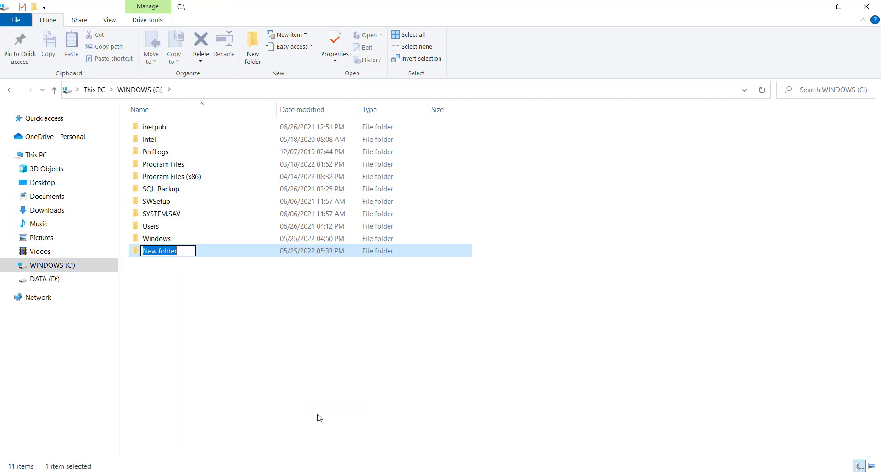
text(Android)
key(Return)
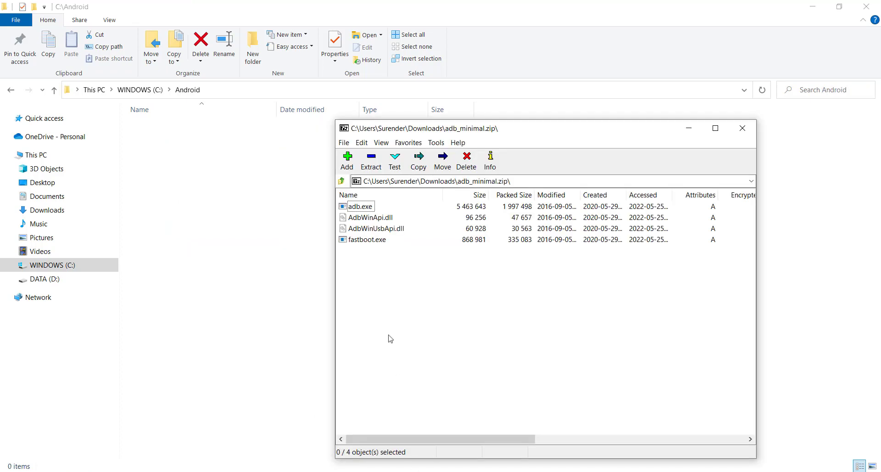
Extract all the files from adb_minimal.zip, from adb.exe to fastboot.exe, into the C:\Android folder.
click(372, 241)
shift+click(360, 206)
drag(360, 206, 215, 199)
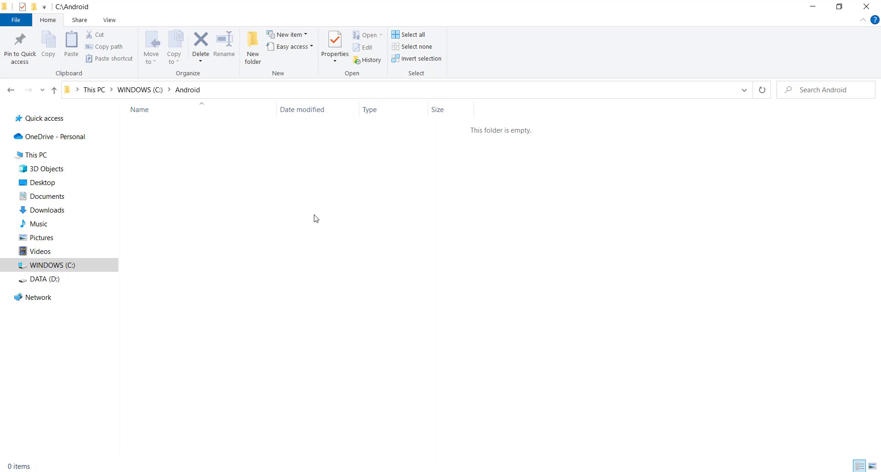
click(248, 212)
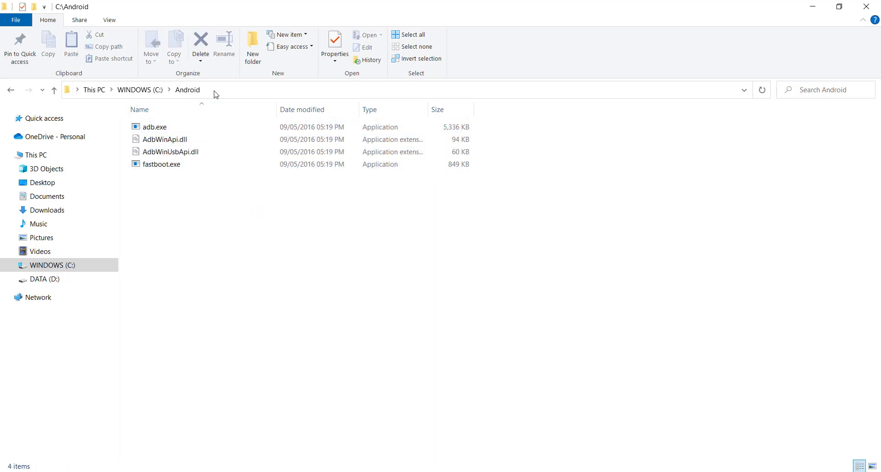
Copy the folder path C:\Android and switch back to the Environment Variables window.
click(101, 93)
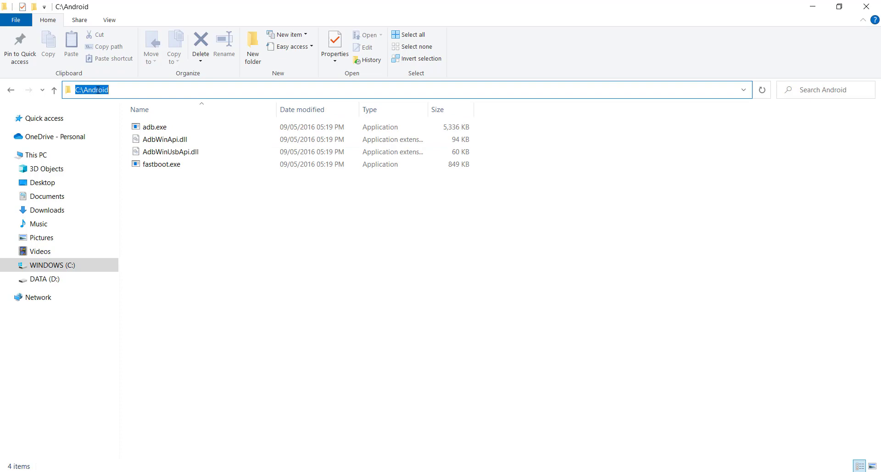
right_click(92, 90)
click(137, 123)
key(alt+Tab)
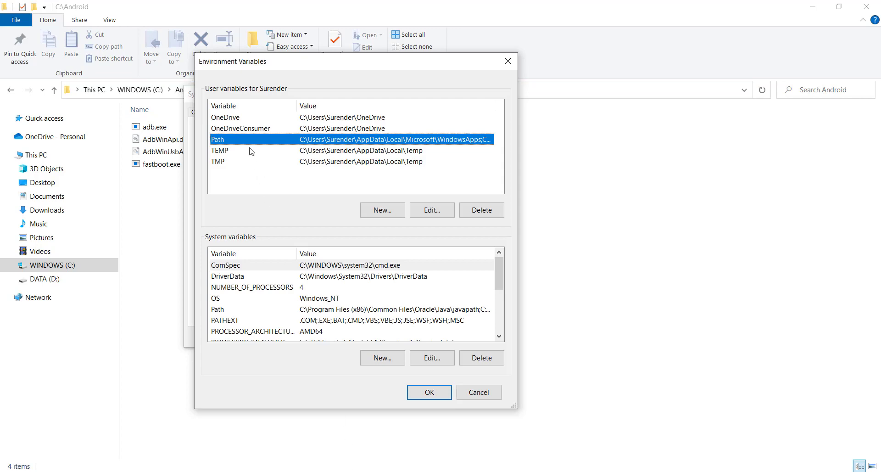
Add C:\Android as a new entry to the user Path variable and confirm all open system dialogs.
double_click(265, 141)
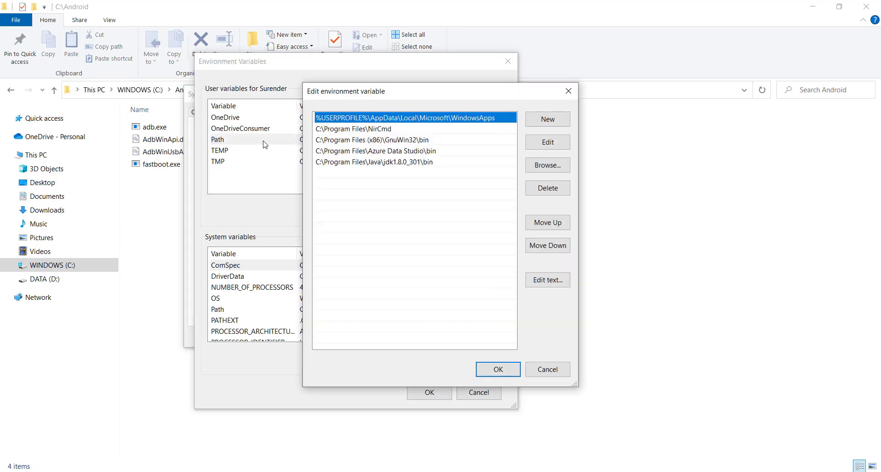
click(537, 119)
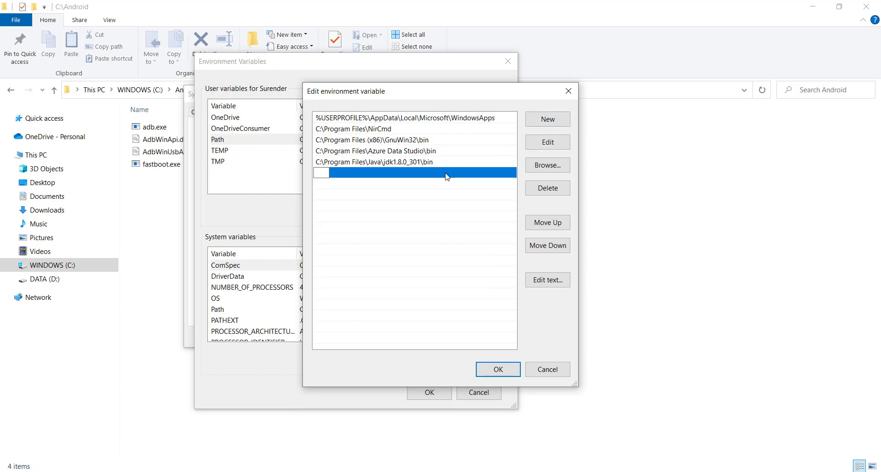
key(ctrl+v)
click(497, 369)
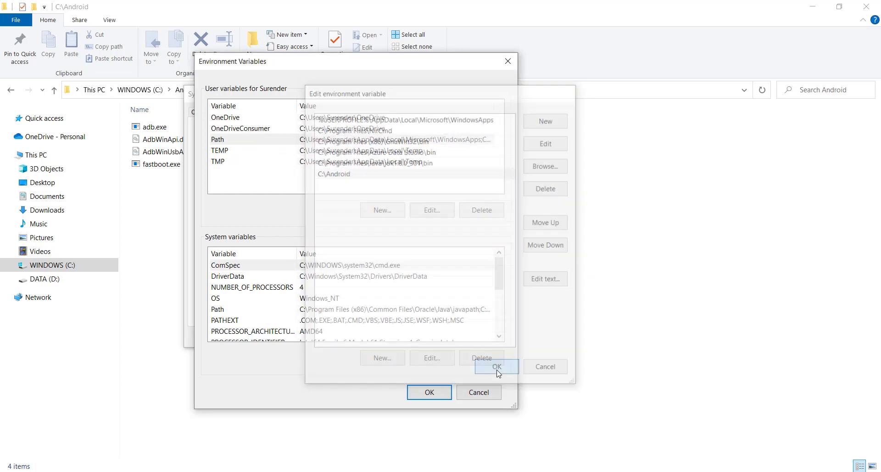
click(429, 392)
click(307, 337)
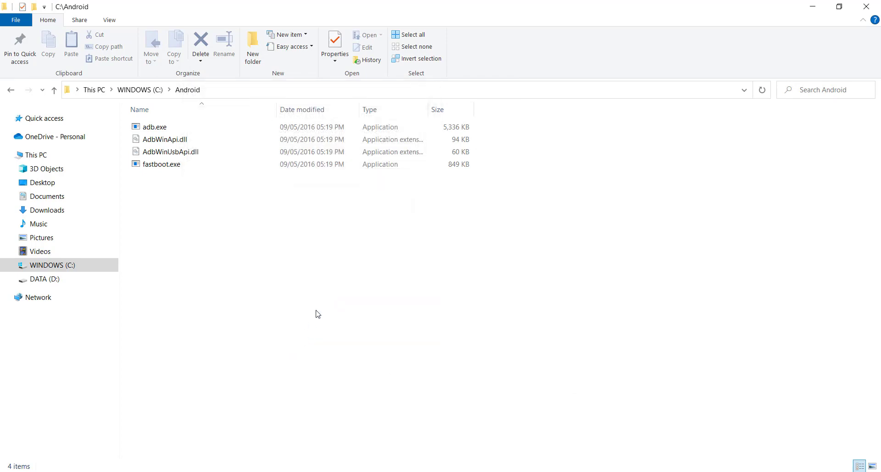
Open a Command Prompt, run adb, and review its output back to the version line.
key(super+r)
text(cmd)
key(Return)
text(adb)
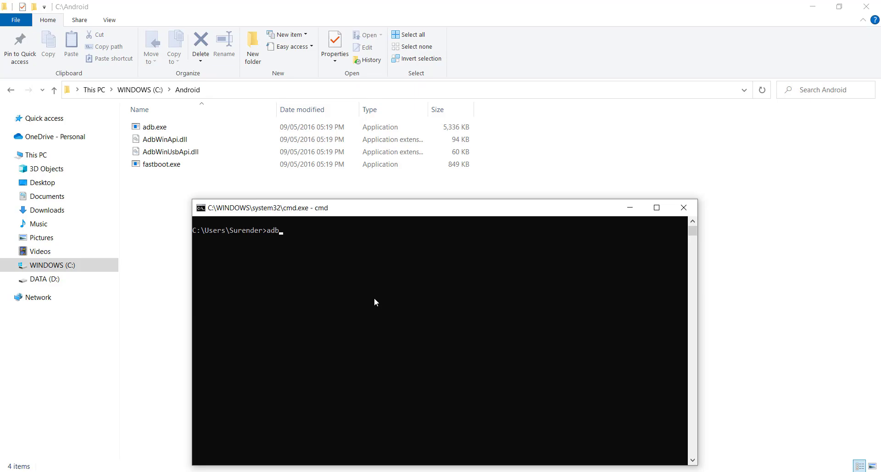
key(Return)
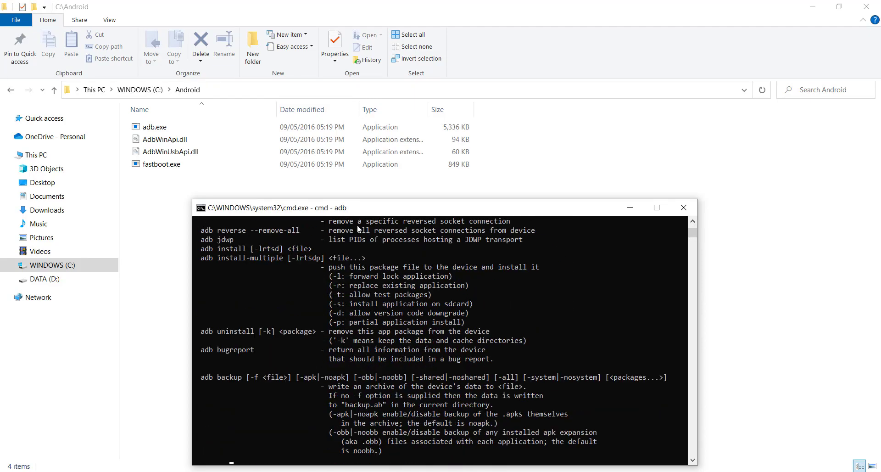
drag(360, 212, 357, 192)
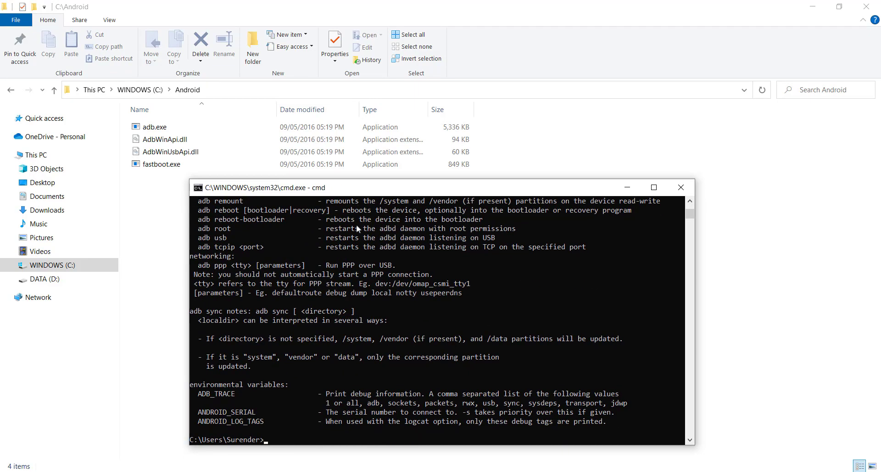
scroll(354, 322, up, 6)
scroll(354, 322, up, 20)
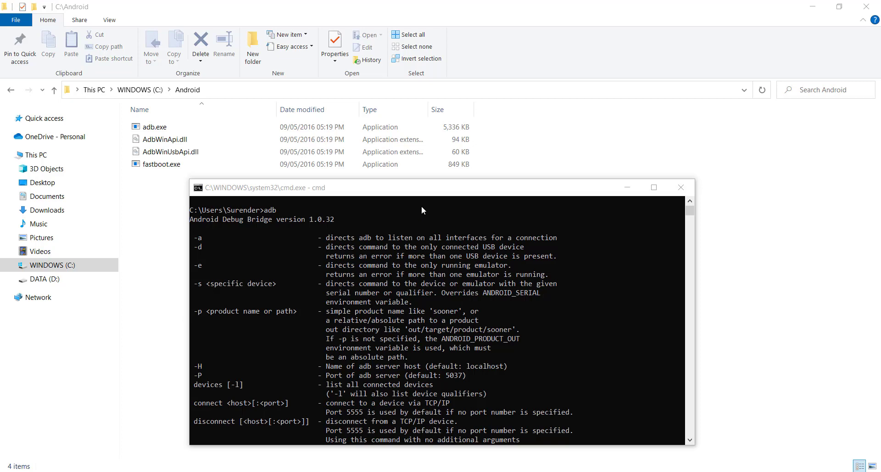
Check the files in the Android folder, return to the Command Prompt, and run fastboot.
click(156, 193)
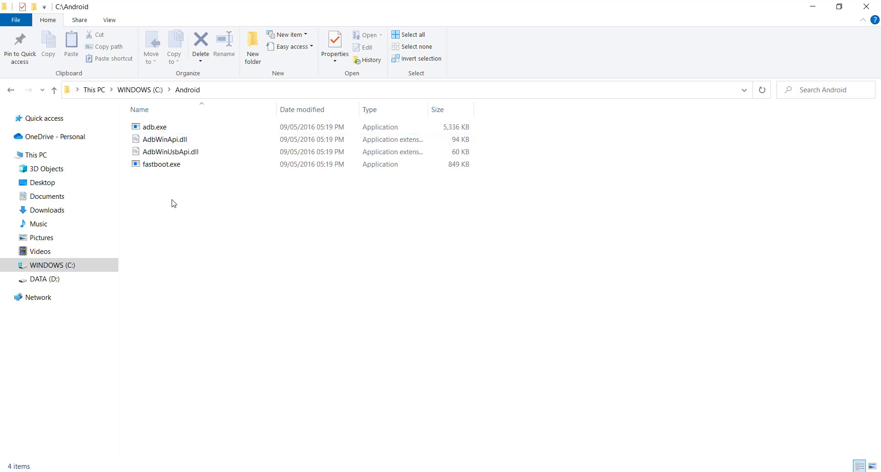
key(alt+Tab)
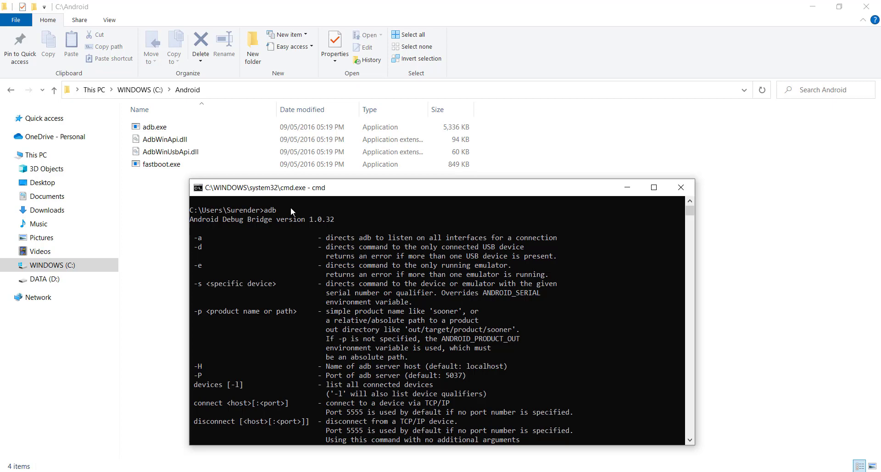
text(fastboot)
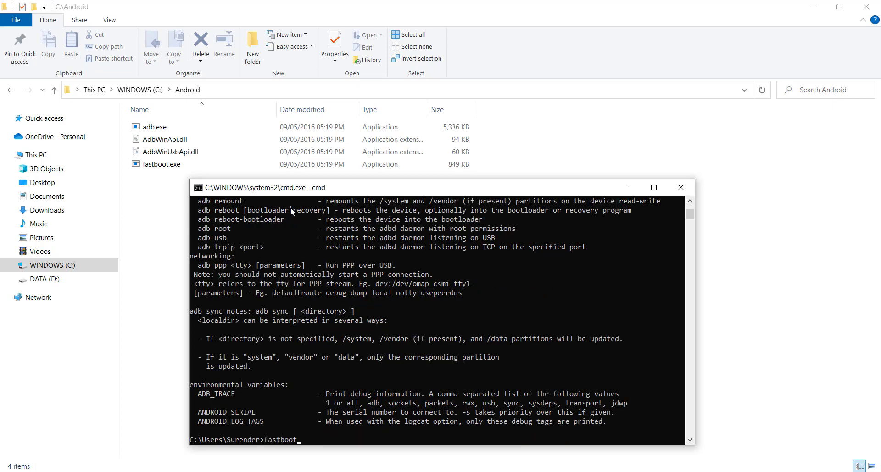
key(Return)
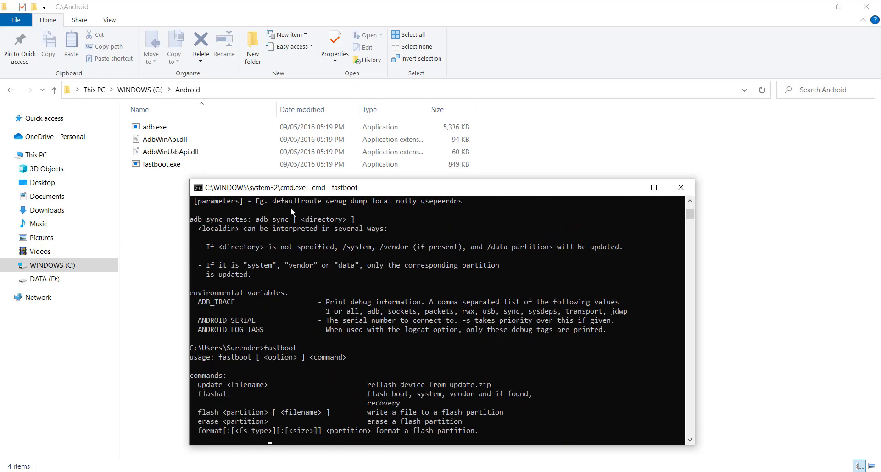